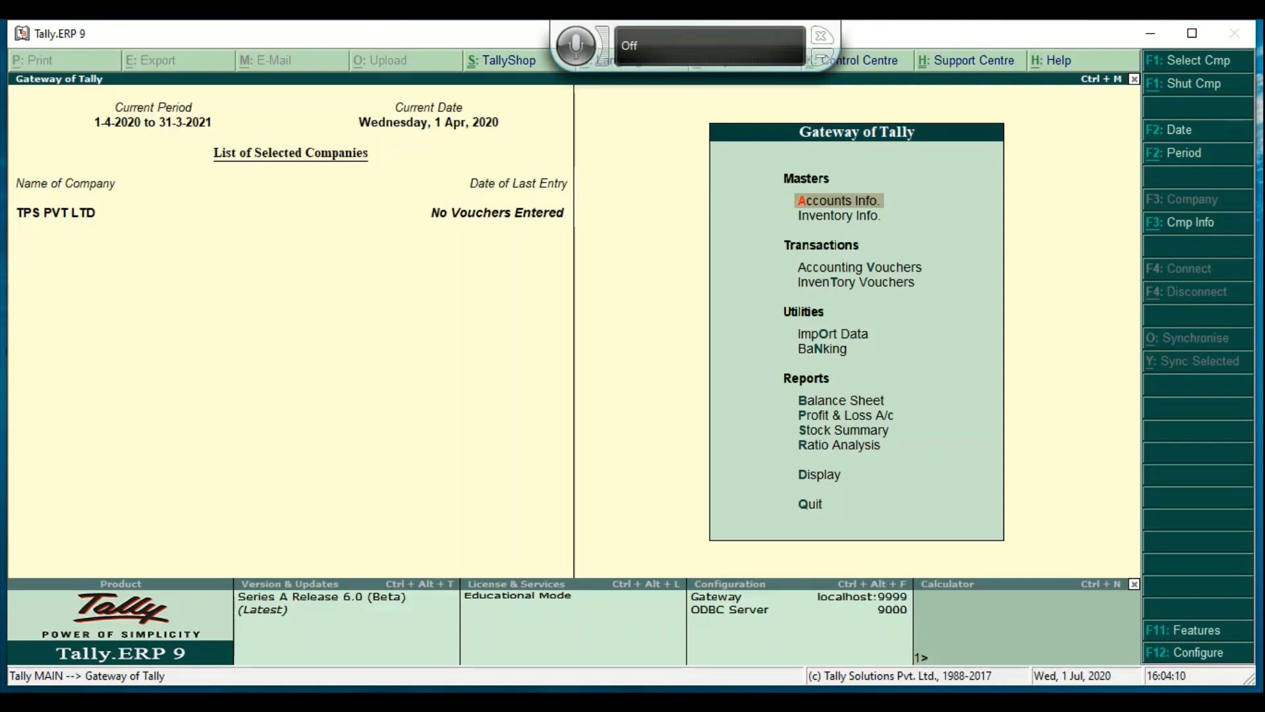
Step: Review the list of ledgers available for display in TPS PVT LTD, and return to the Gateway of Tally
key(Down)
key(Up)
key(Return)
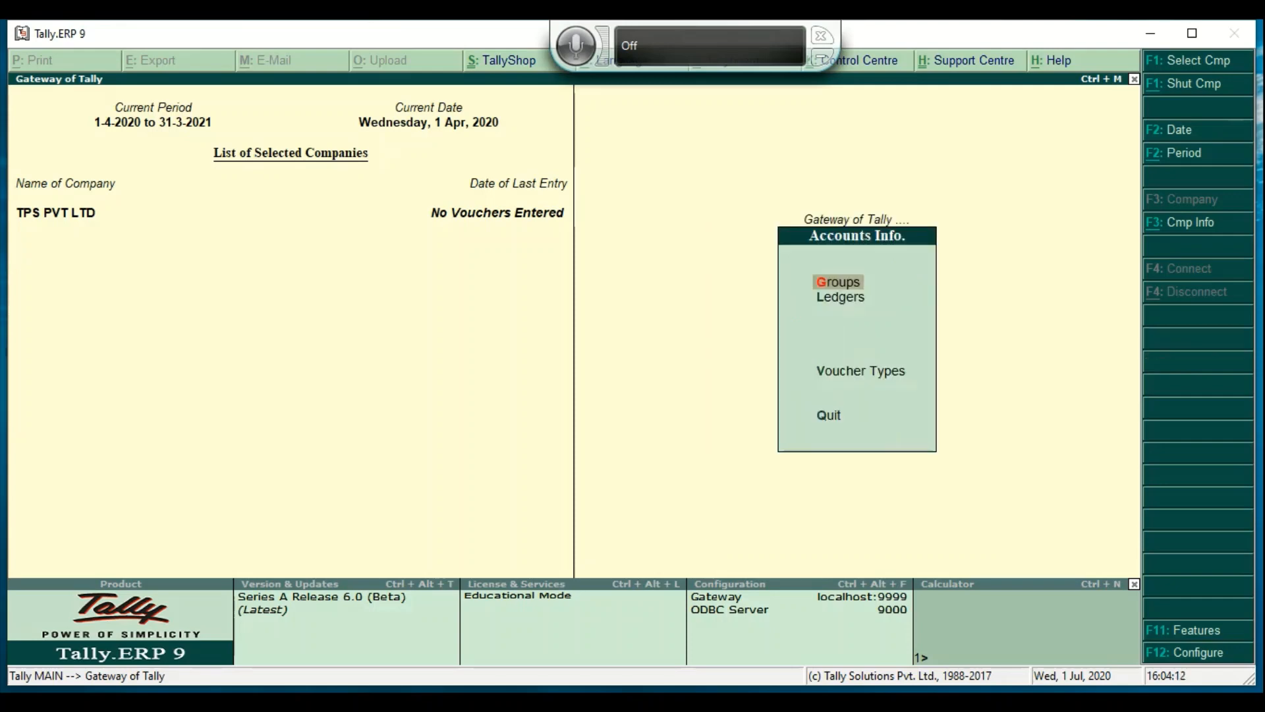
key(Down)
key(Return)
key(Down)
key(Return)
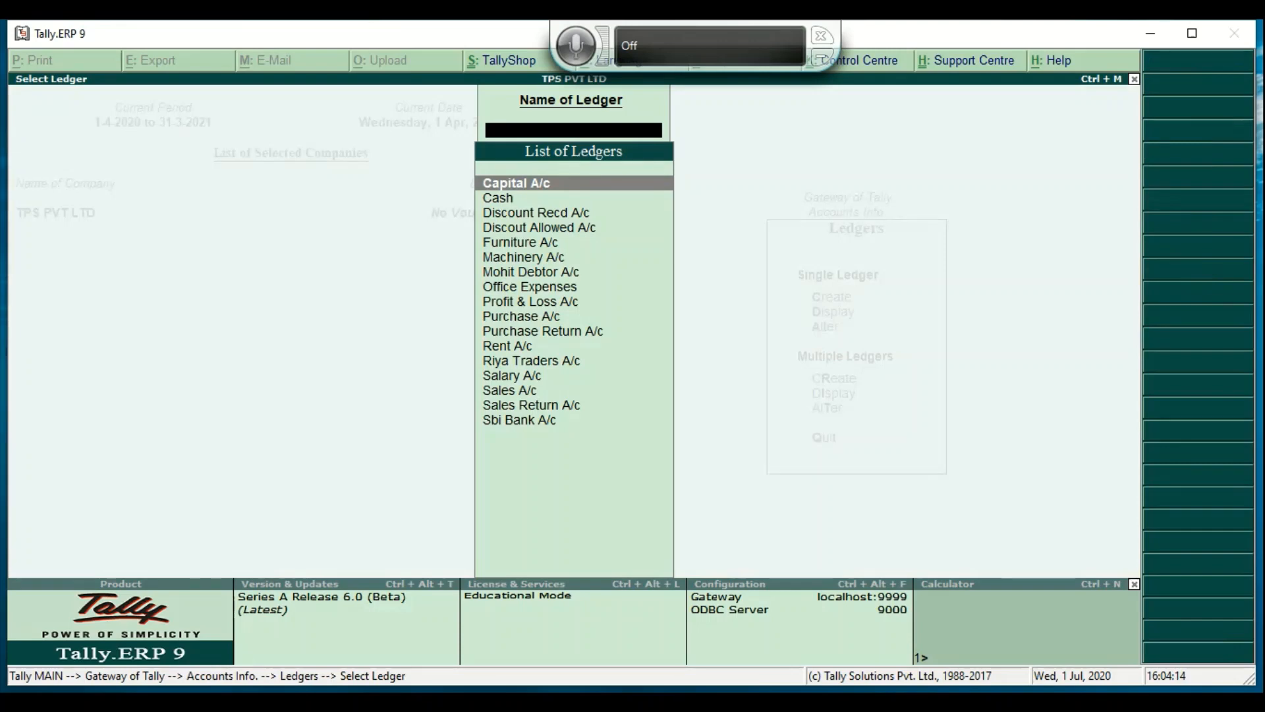
key(Escape)
key(Escape)
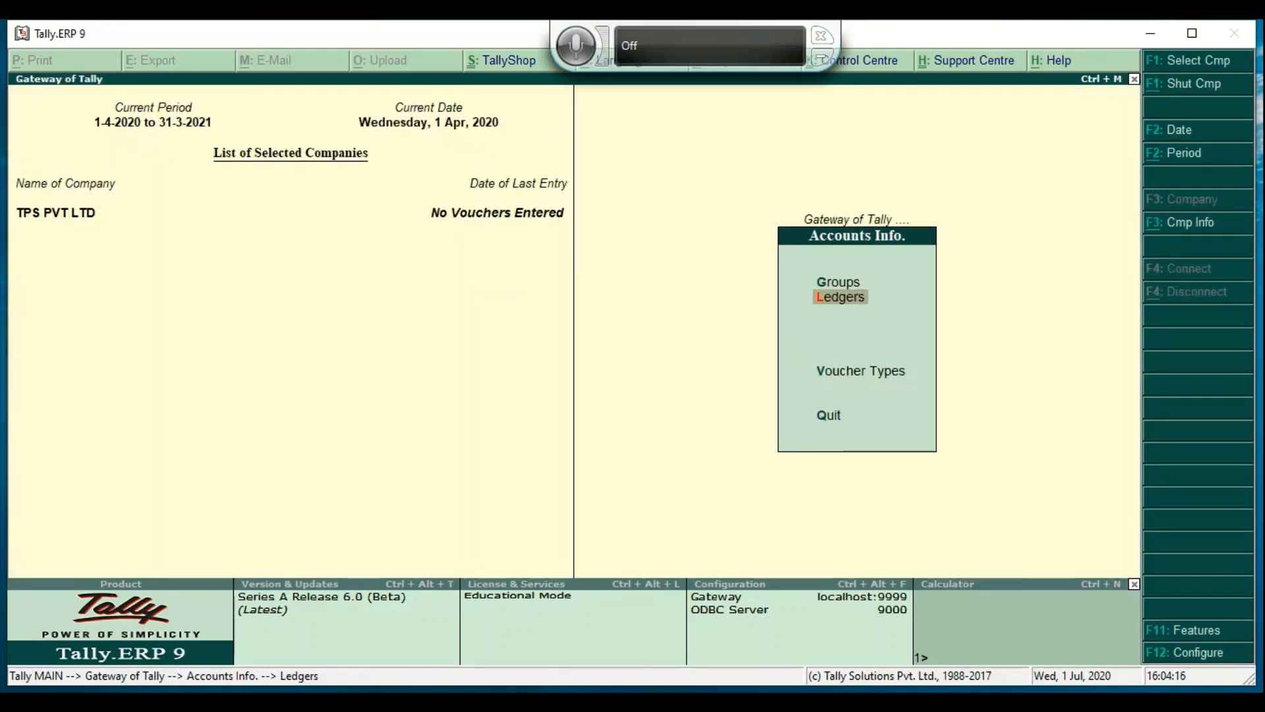
key(Escape)
Step: Export the ledger masters from the List of Accounts as Master.xml in XML format to C:\Tally.ERP9
key(Down)
key(Down)
key(Down)
key(Down)
key(Down)
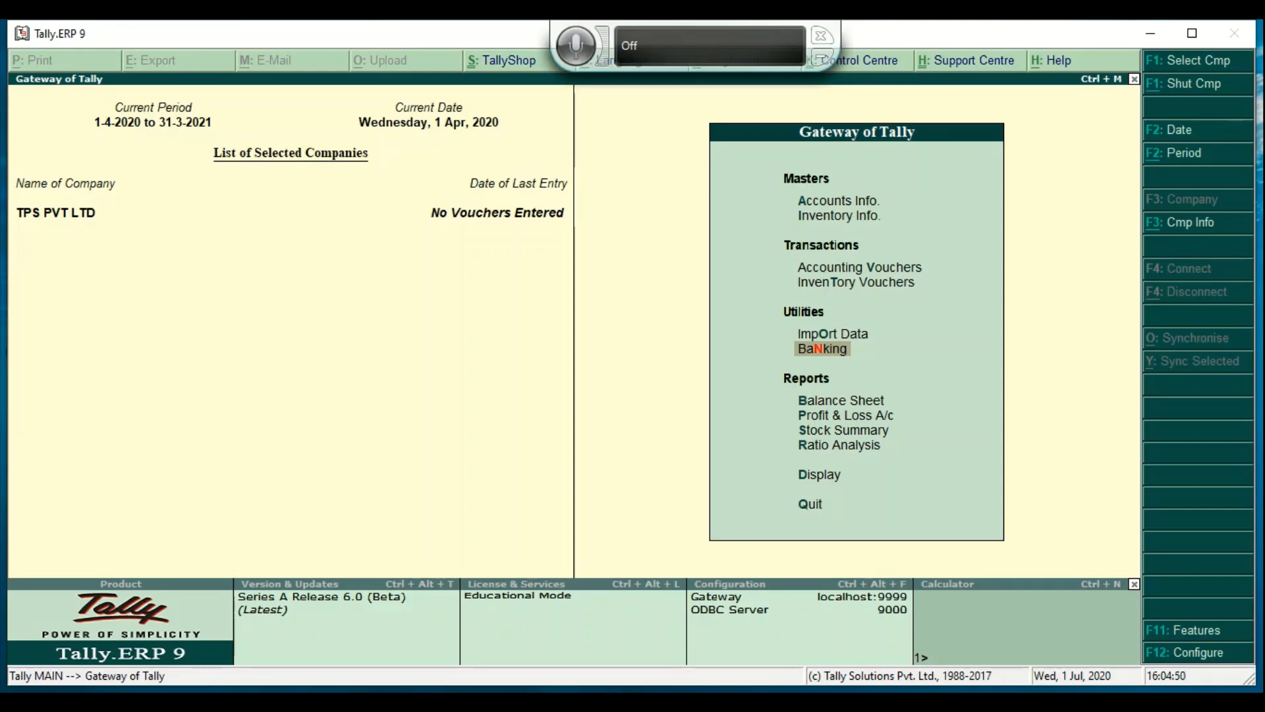
key(d)
key(Down)
key(Down)
key(Down)
key(Down)
key(Down)
key(Down)
key(Down)
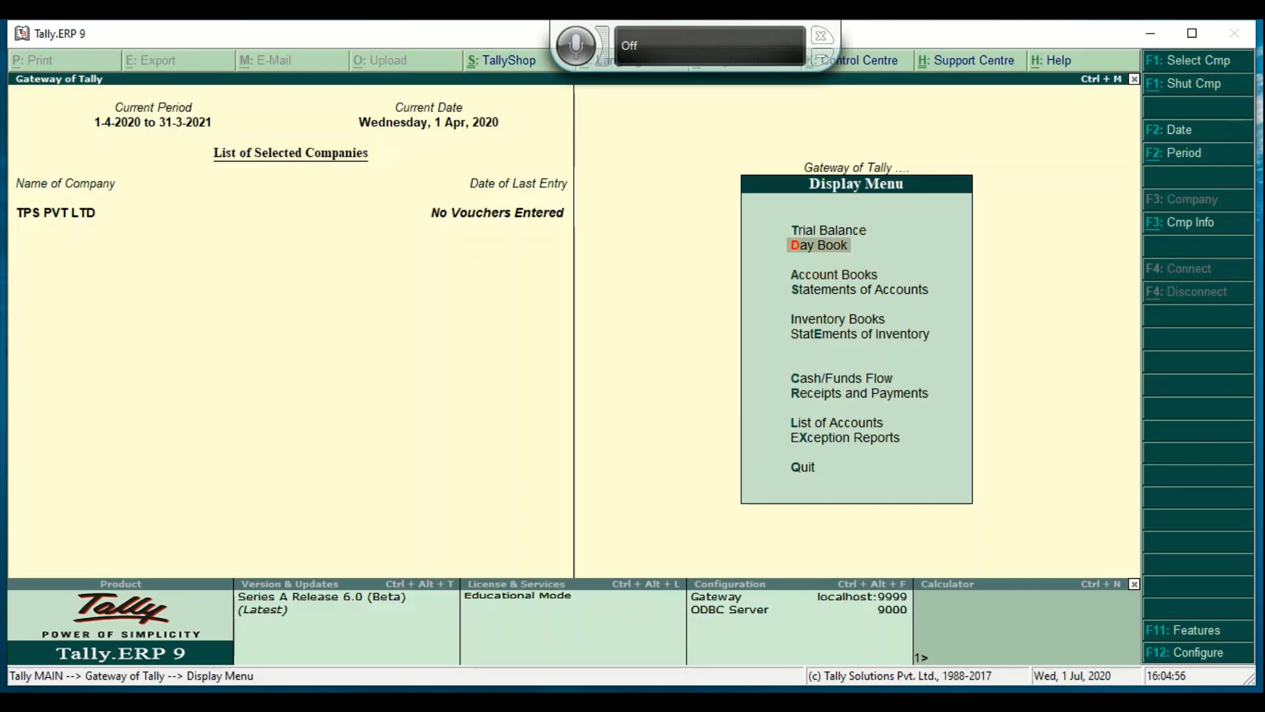
key(Down)
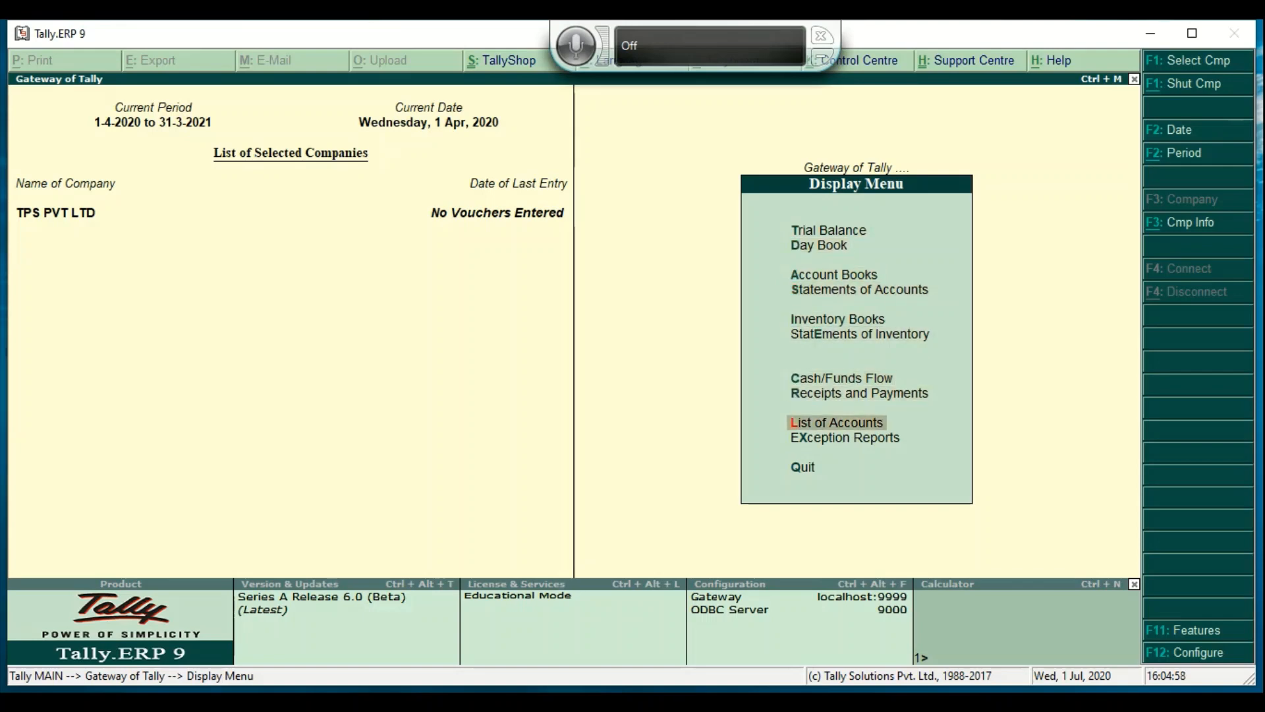
key(Return)
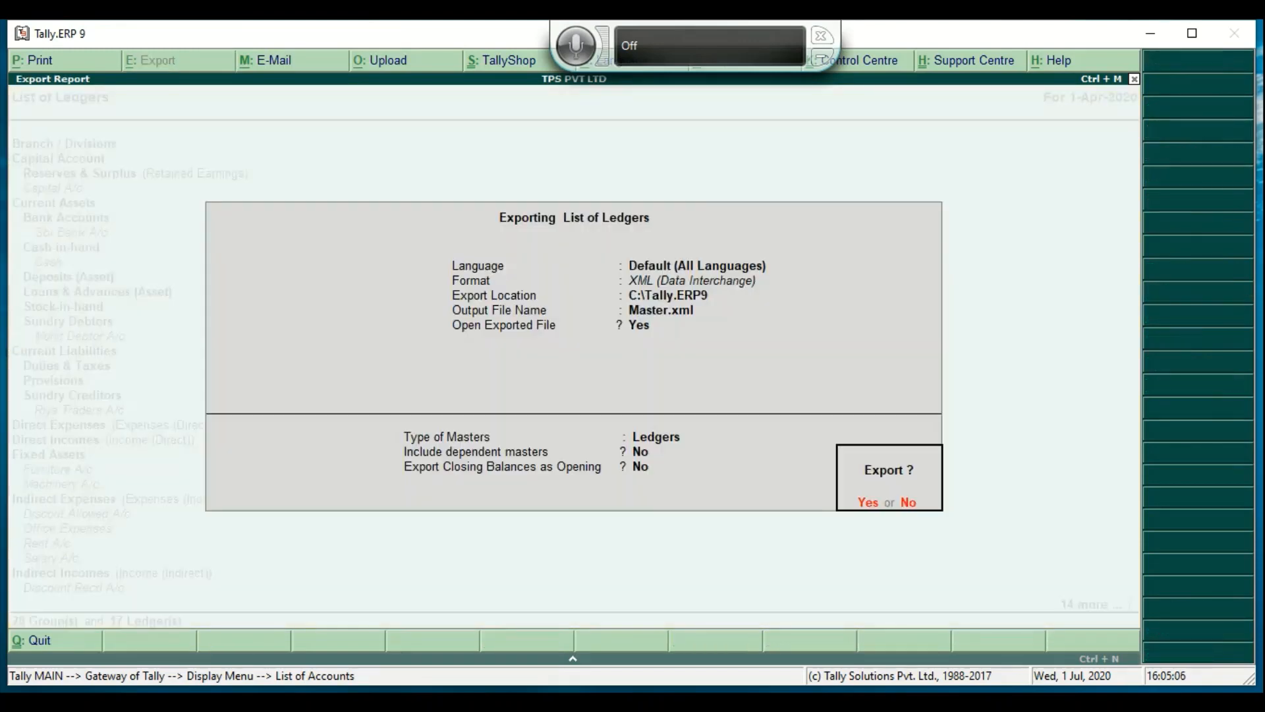
key(Return)
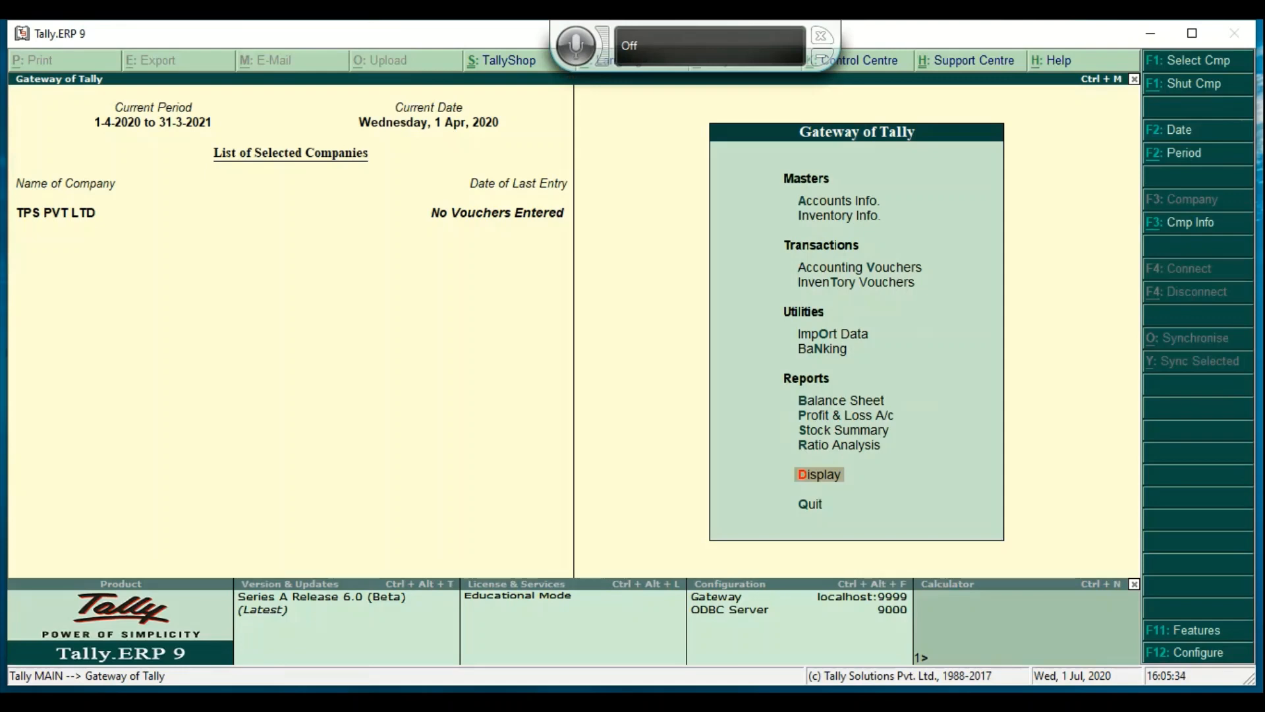
Step: Shut TPS PVT LTD and create the company Abcd Pvt Ltd with state Bihar and its postal pincode
key(alt+F1)
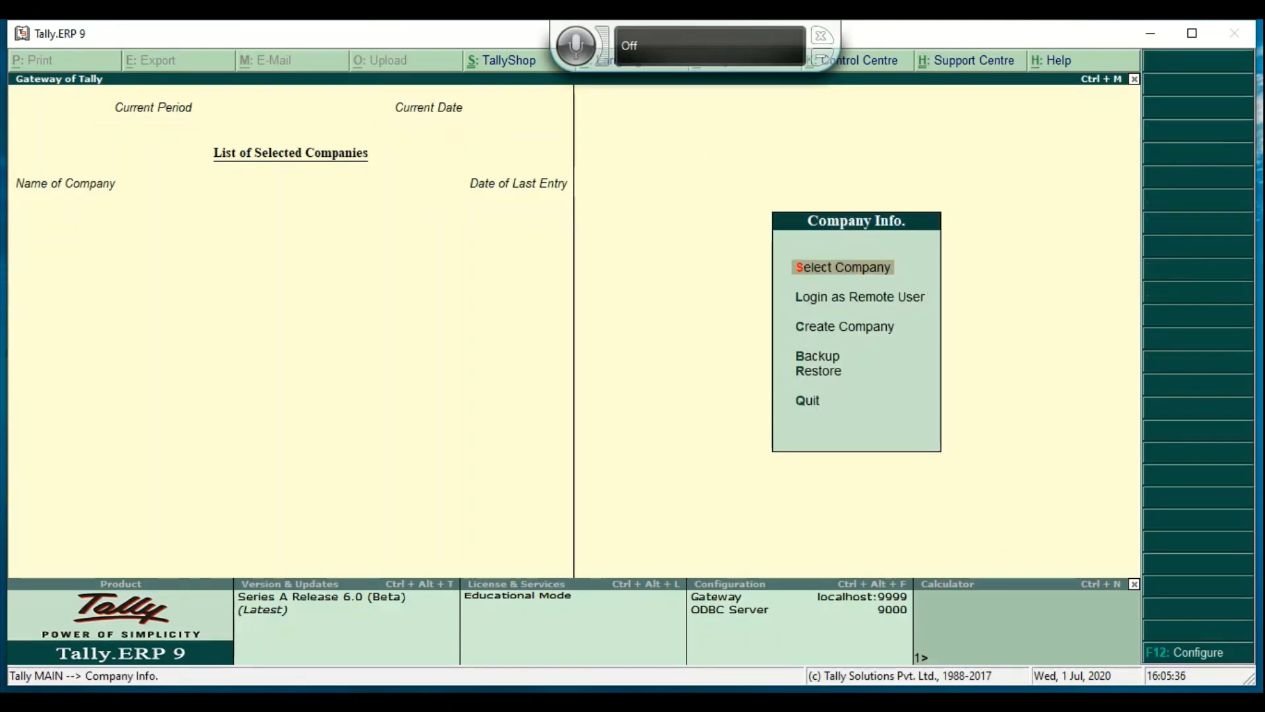
text(c)
text(Abcd Pvt Ltd)
key(Return)
key(Return)
key(Return)
key(Return)
text(b)
key(Return)
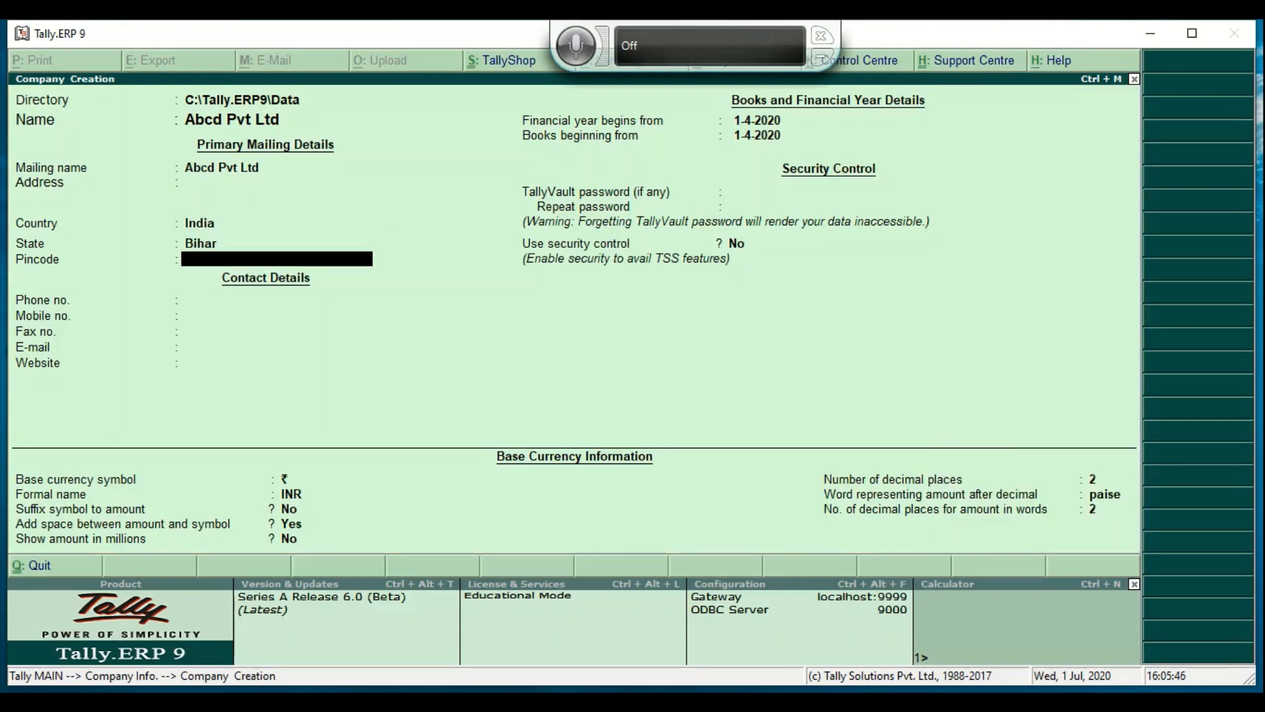
text(821305)
key(Return)
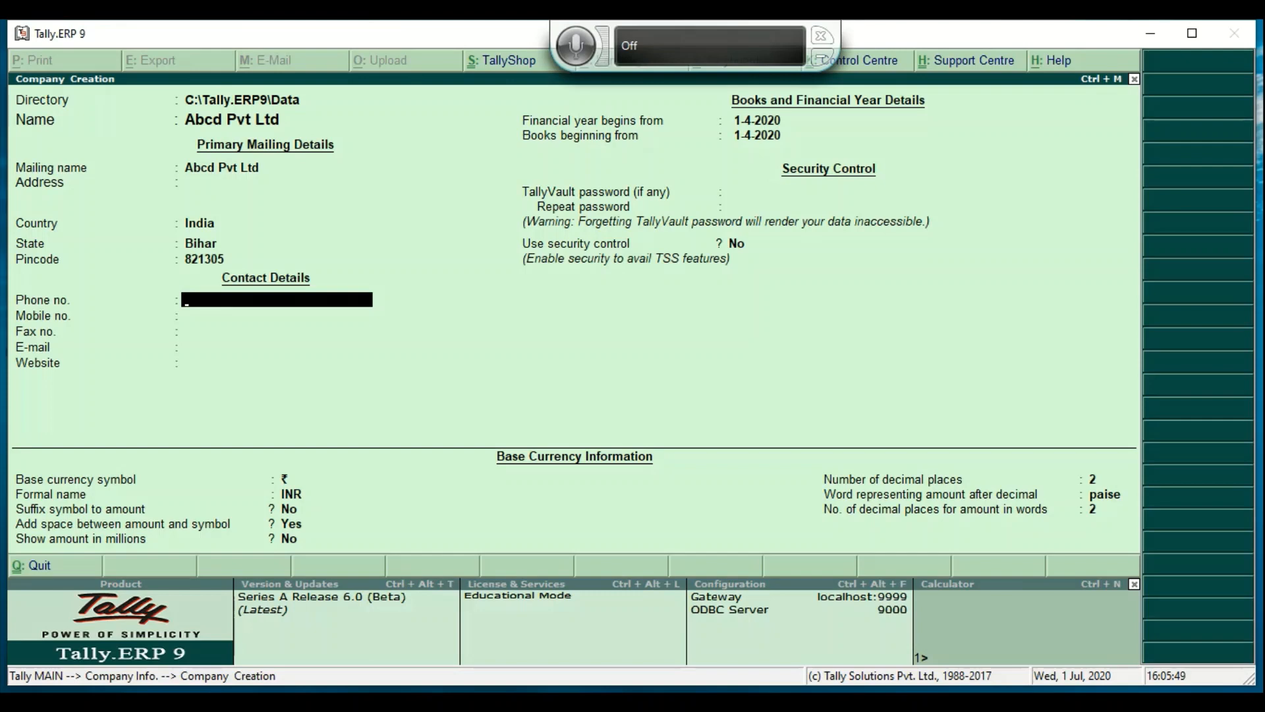
key(ctrl+a)
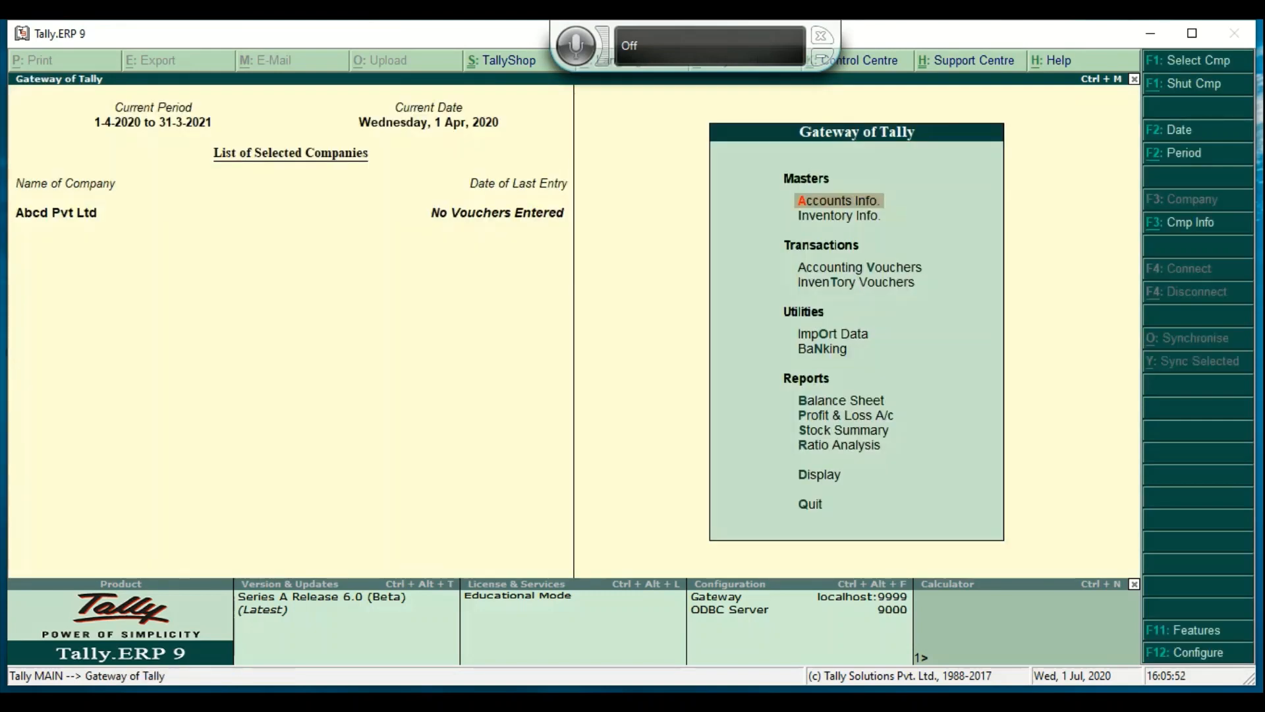
Step: Check which ledgers the new company Abcd Pvt Ltd contains, and return to the Gateway of Tally
key(Return)
key(Down)
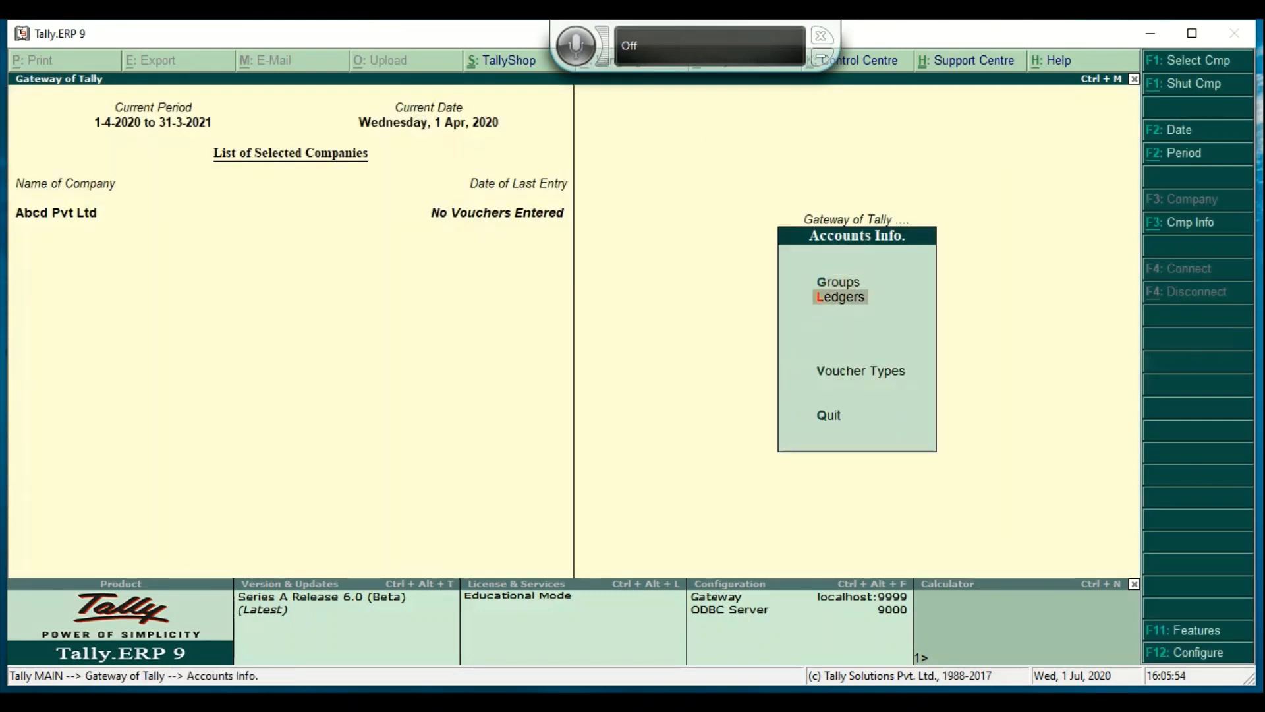
key(Return)
key(Down)
key(Return)
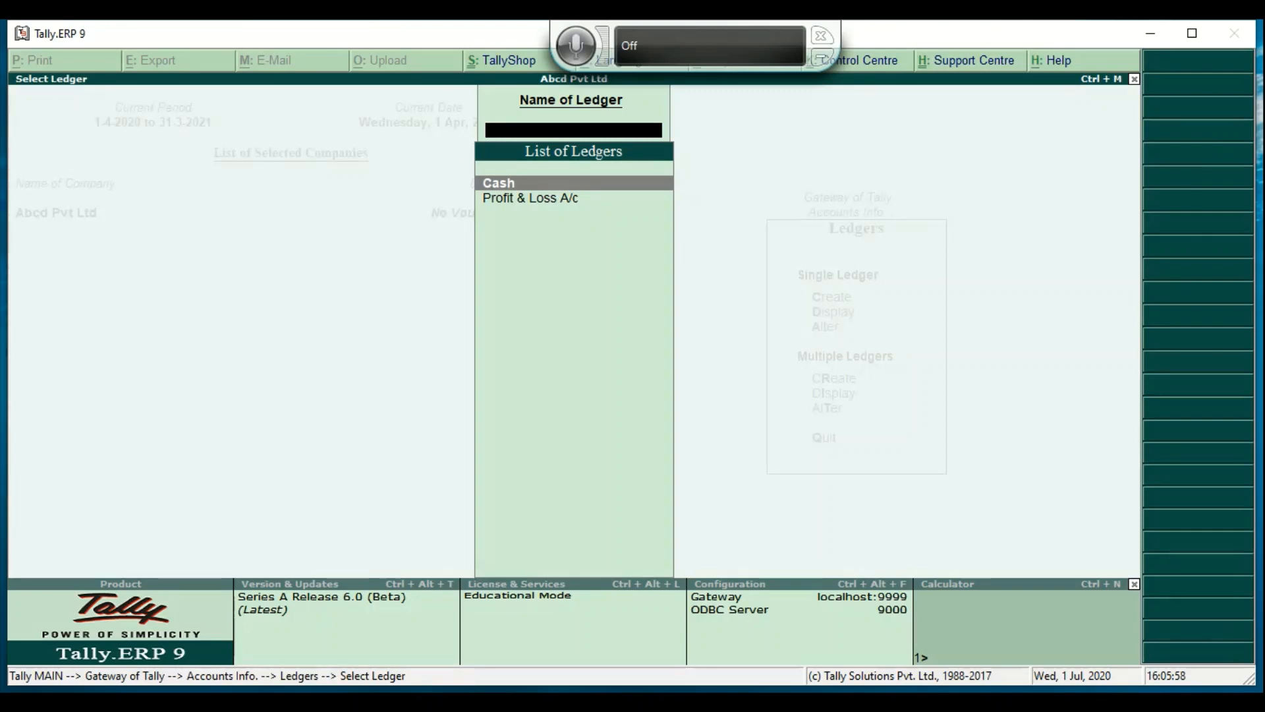
key(Escape)
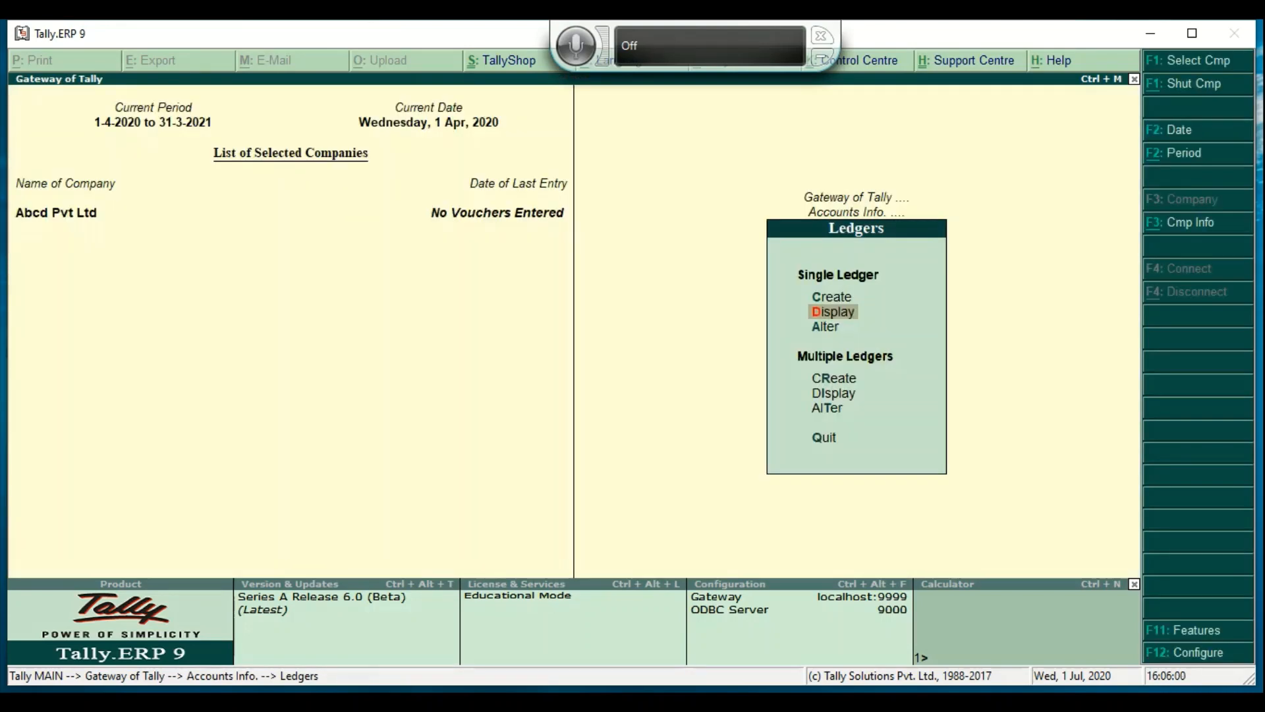
key(Escape)
key(Escape)
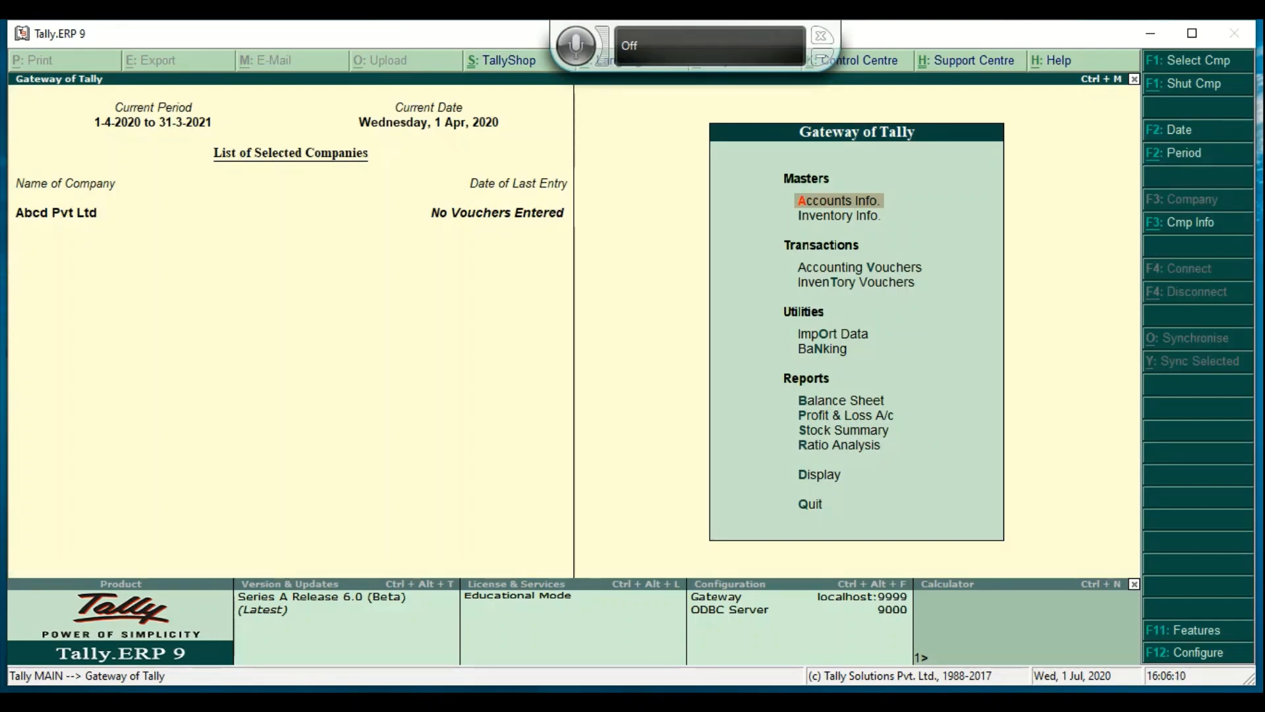
Step: Import the masters from master.xml into Abcd Pvt Ltd, ignoring duplicates among existing entries
key(Down)
key(Down)
key(Down)
key(Down)
key(Down)
key(Up)
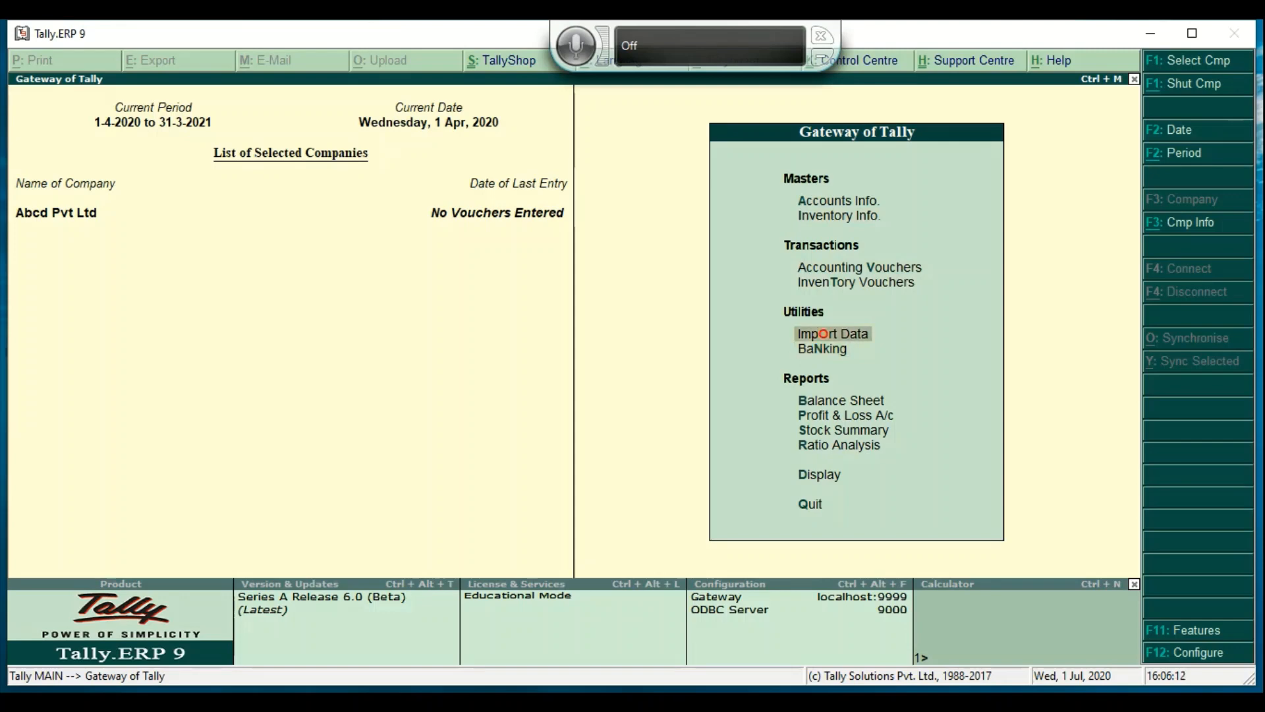
key(Return)
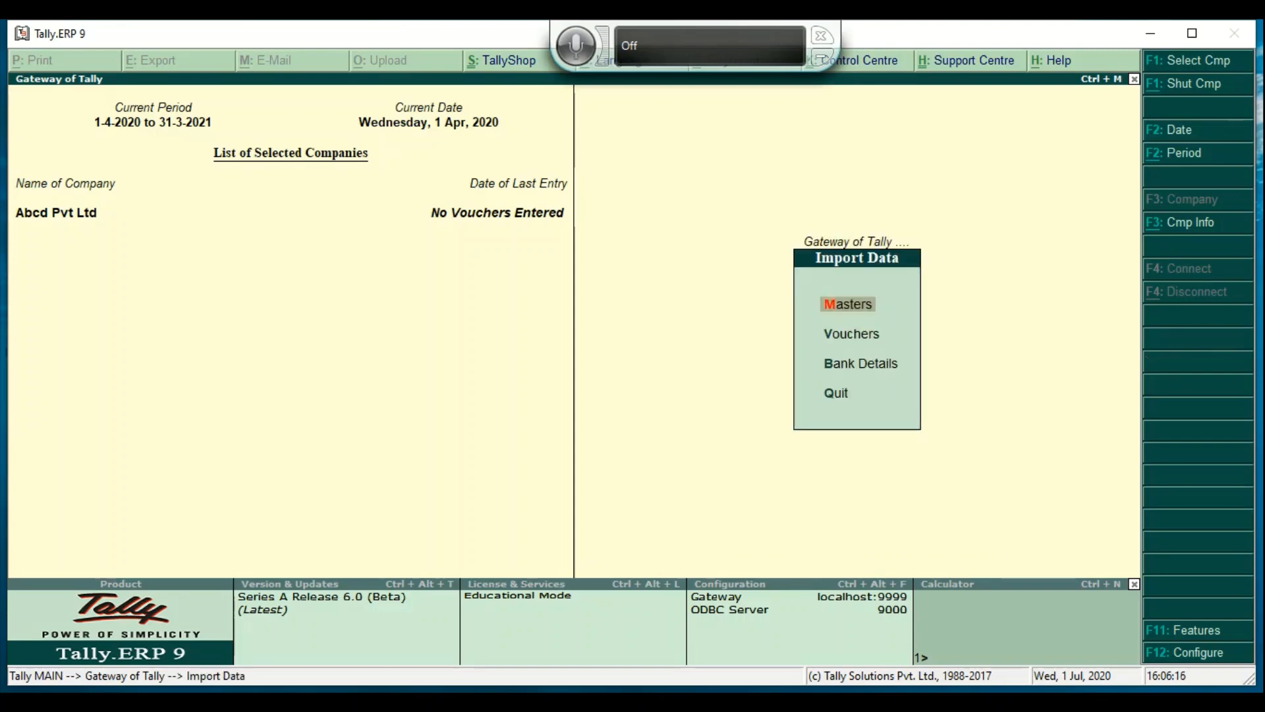
key(Return)
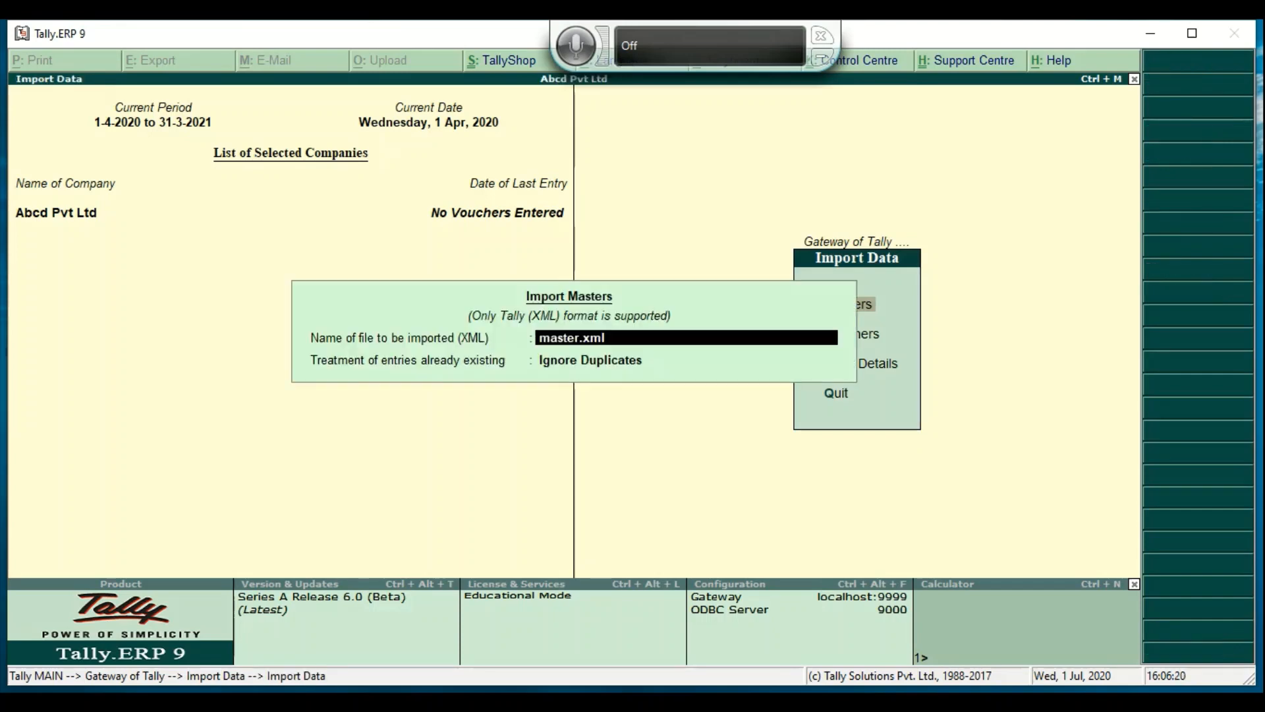
key(Return)
key(Return)
key(Escape)
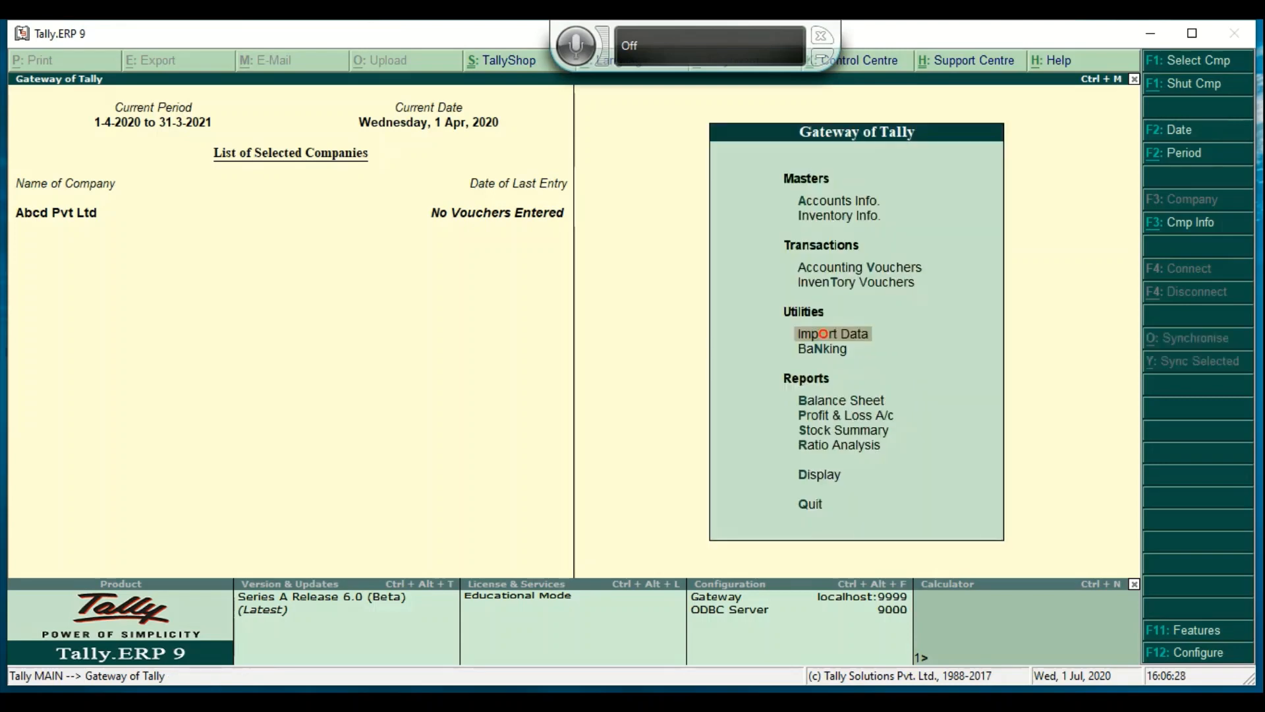
Step: Open the single-ledger display list of Abcd Pvt Ltd to check the imported ledgers
key(Down)
key(Down)
key(Down)
key(Up)
key(Up)
key(Up)
key(Up)
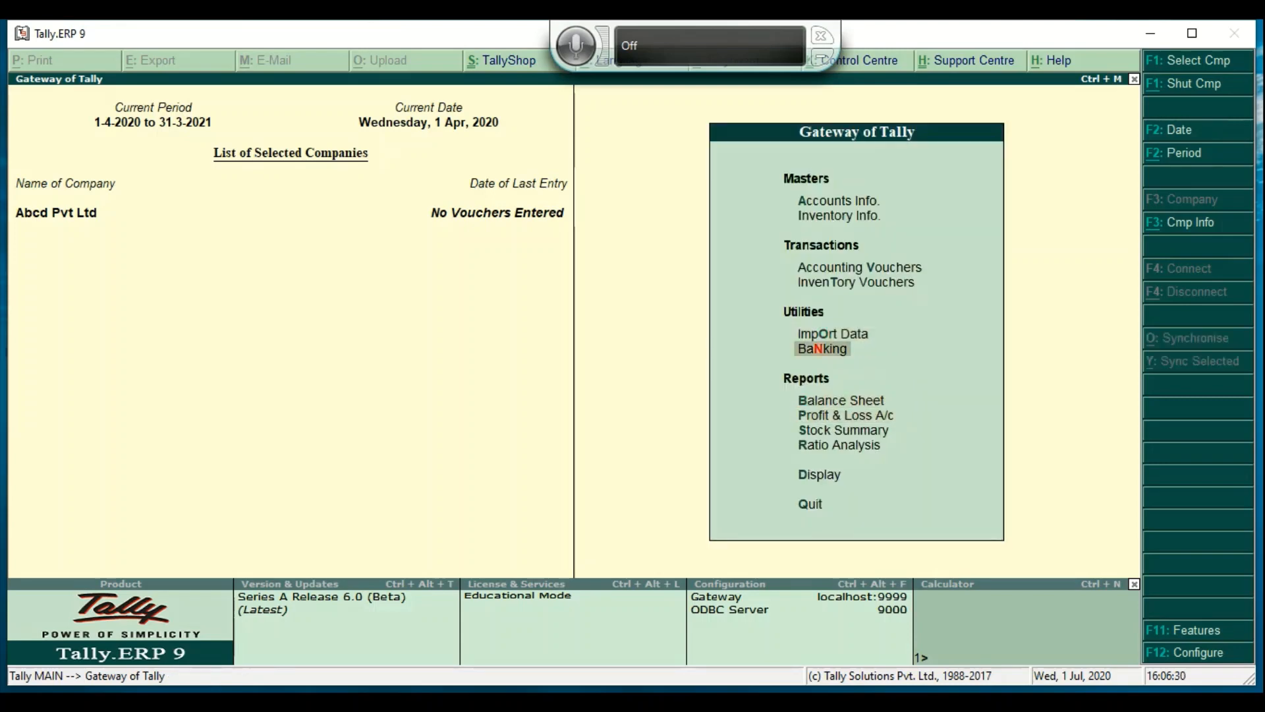
key(Up)
key(Up)
key(Up)
key(Return)
key(Down)
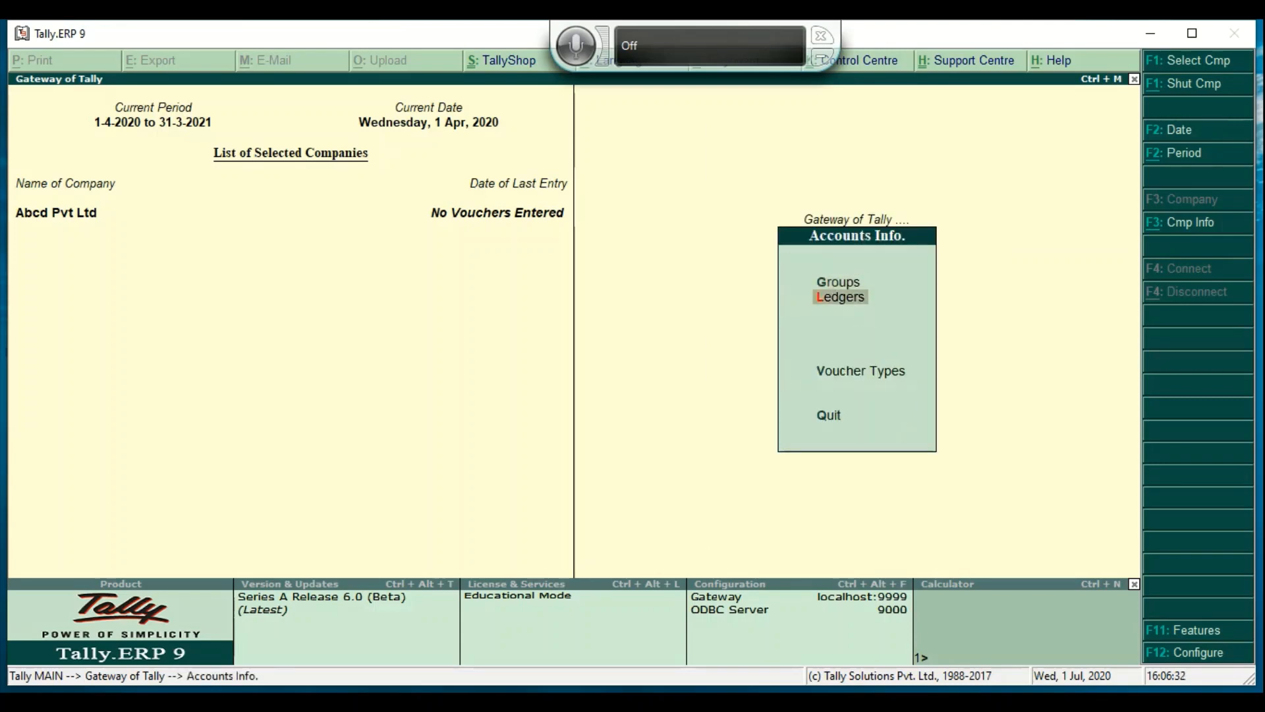
key(Return)
key(Down)
key(Return)
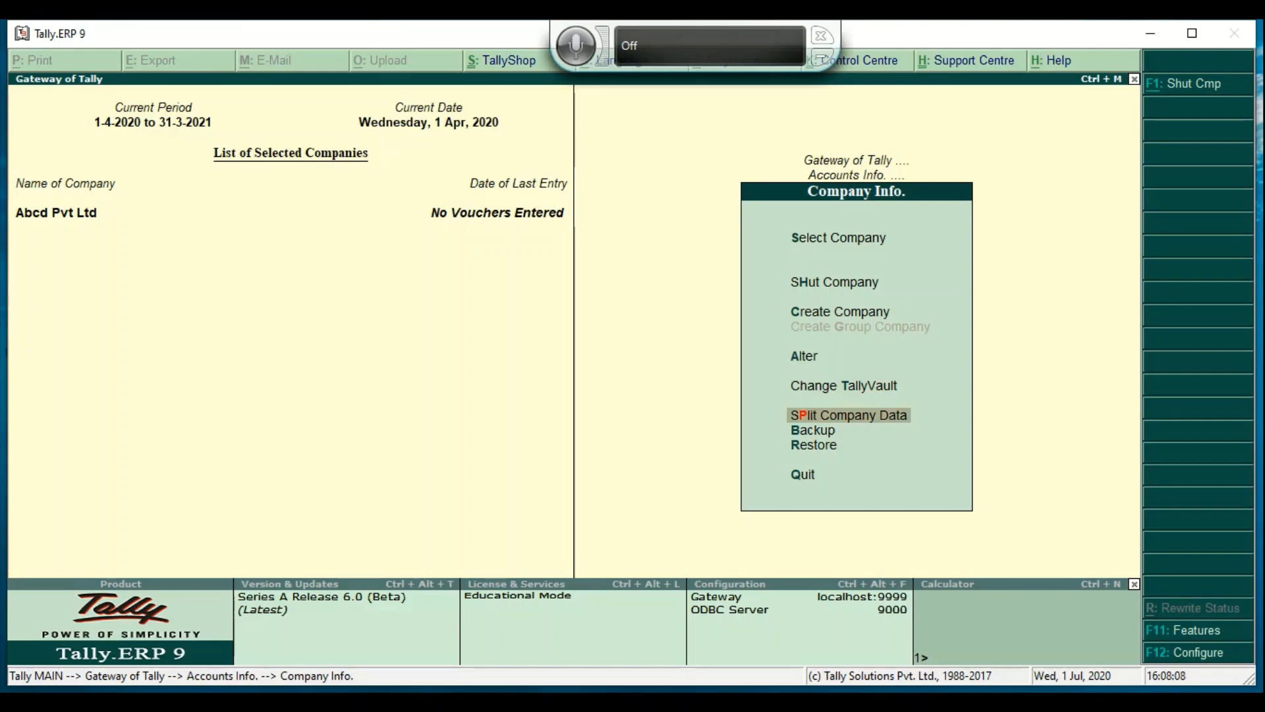
Step: Split the company data of Abcd Pvt Ltd from 1-Apr-2021 and shut both resulting split companies
key(Return)
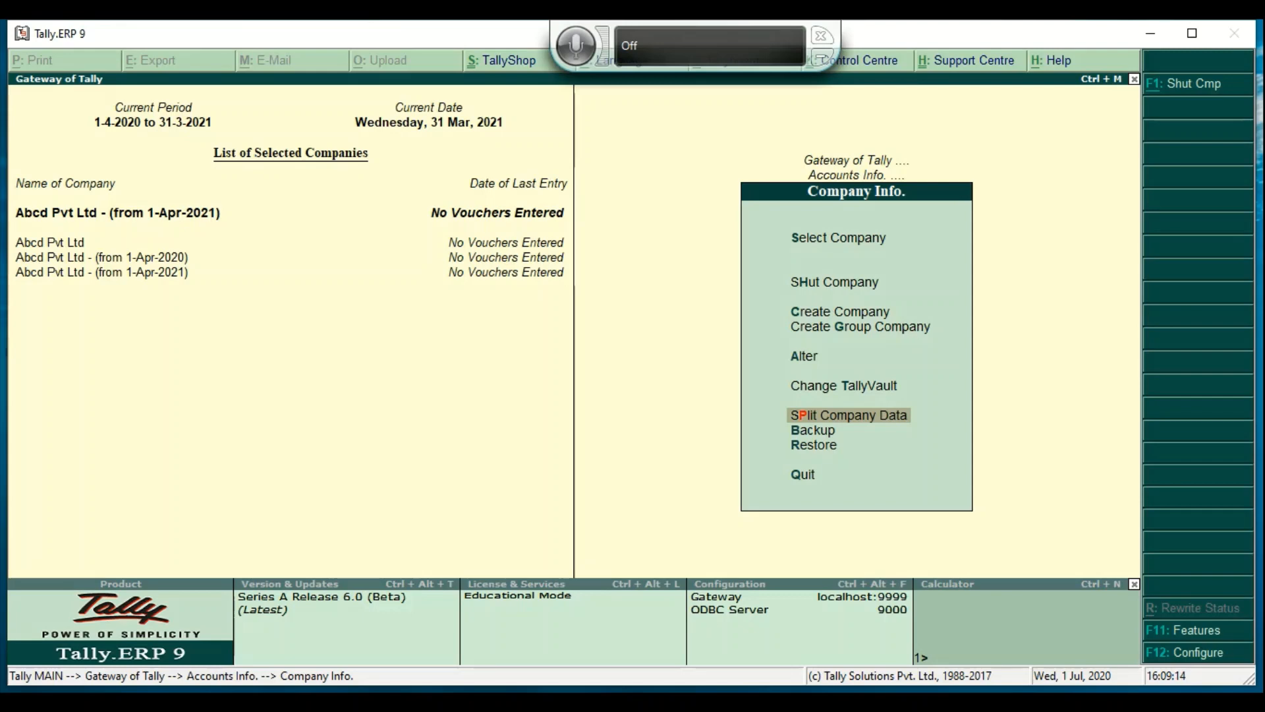
key(alt+F1)
key(Up)
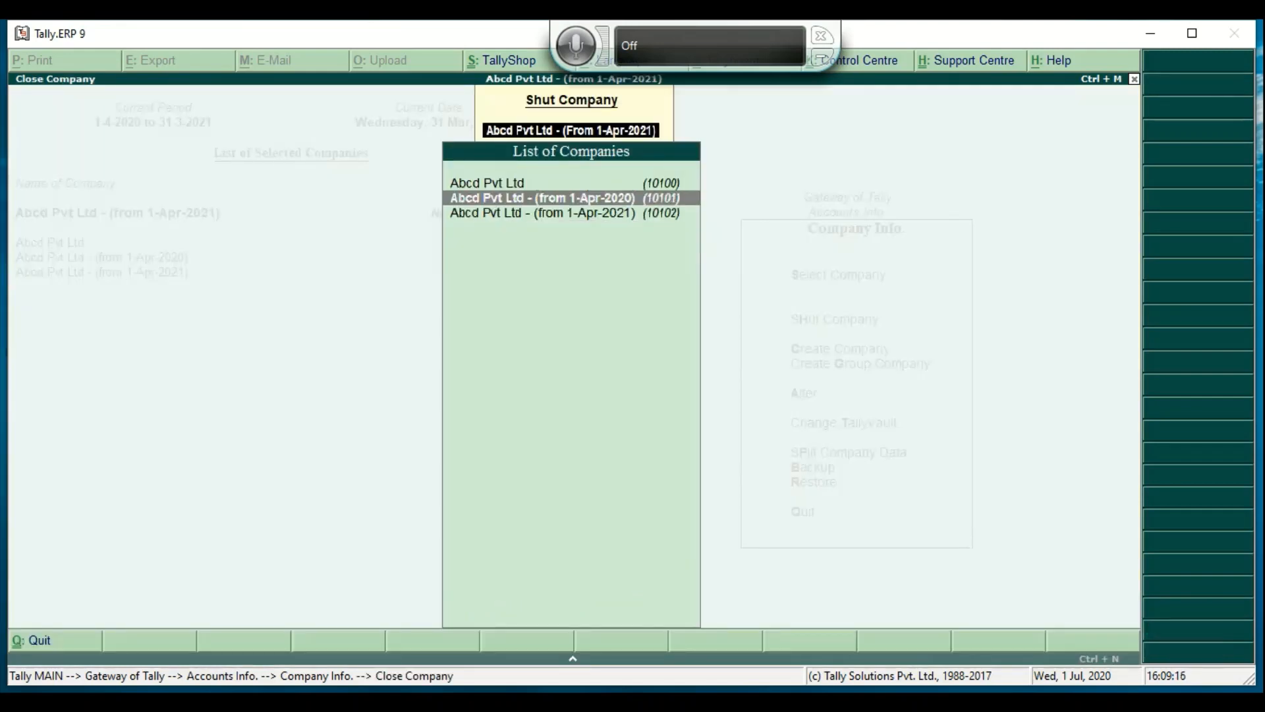
key(Return)
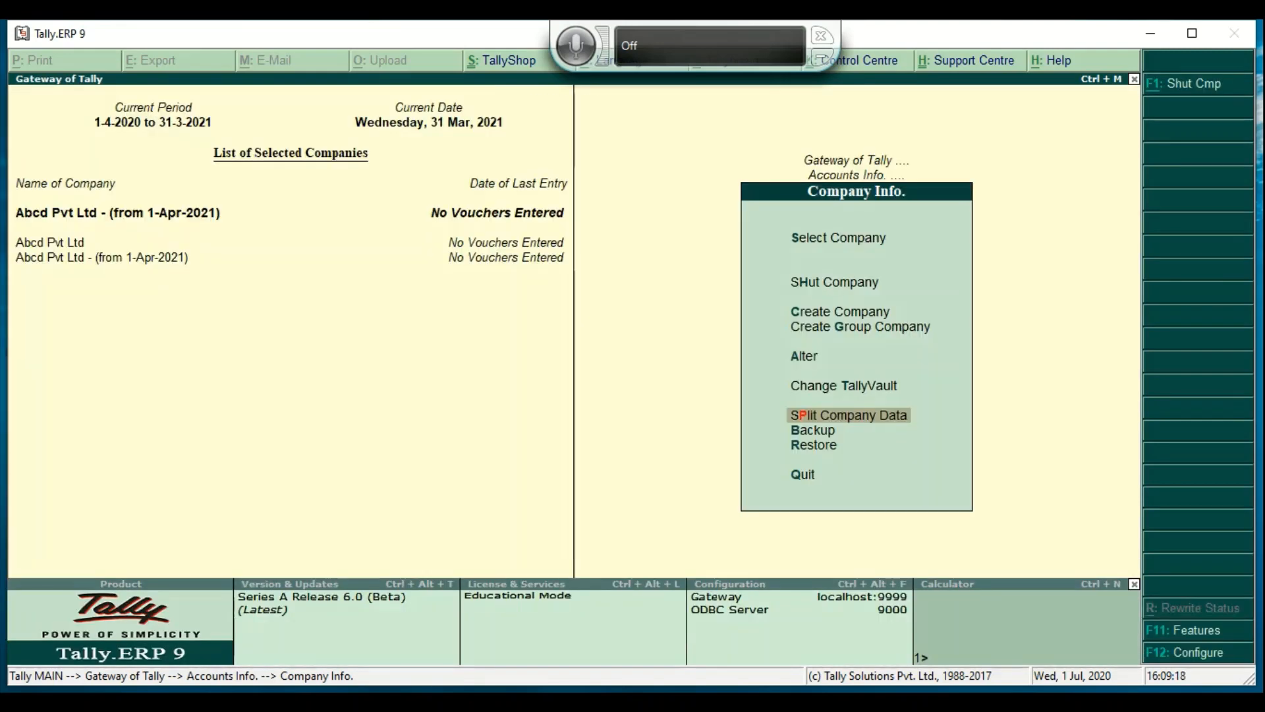
key(alt+F1)
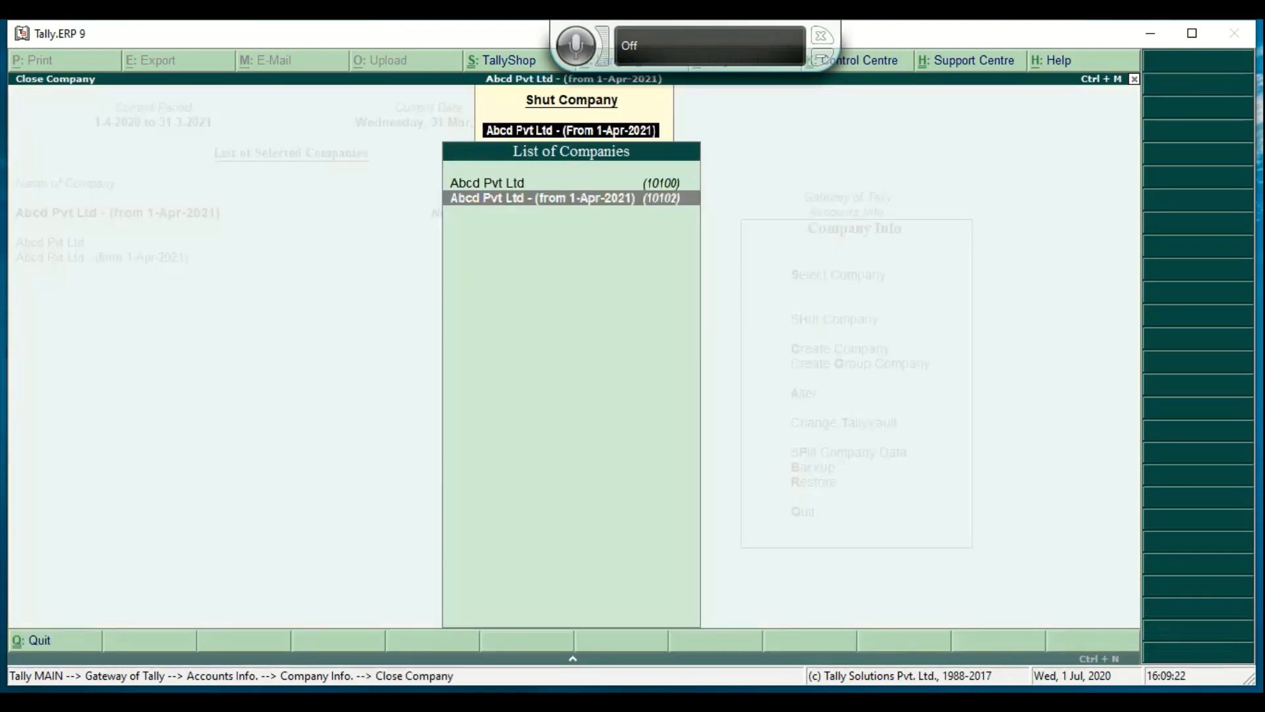
key(Return)
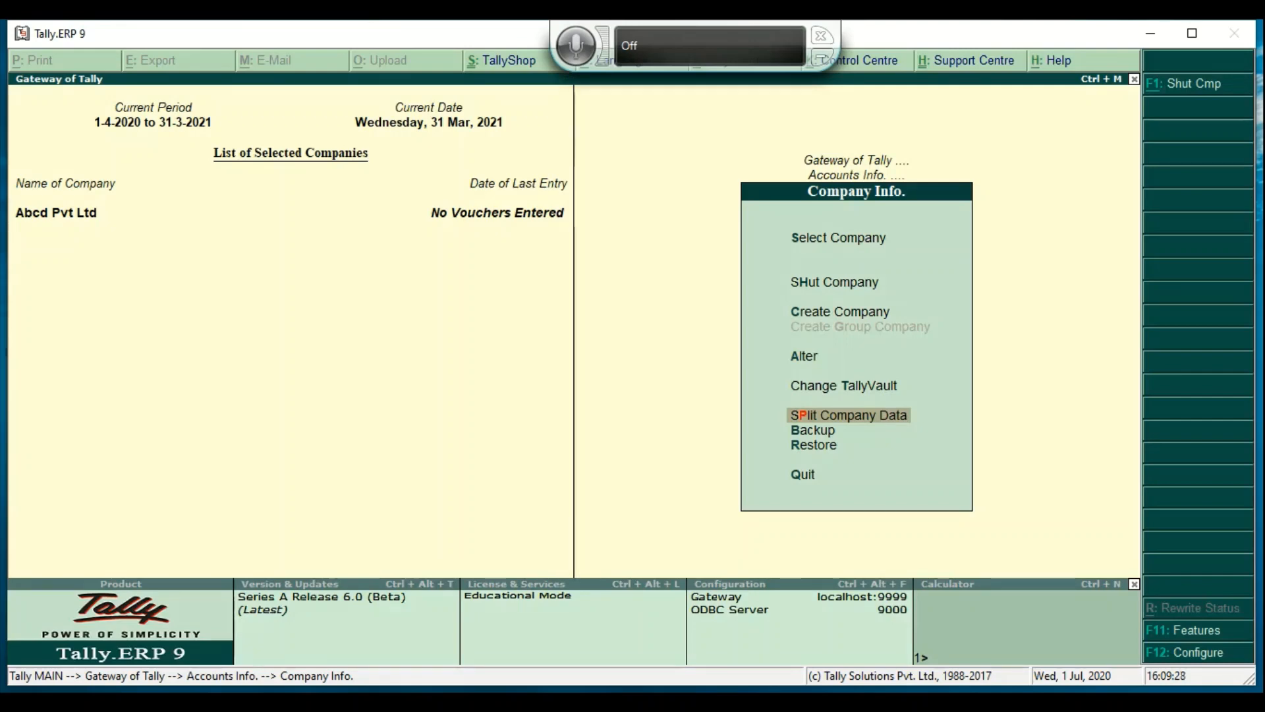
Step: Set a new TallyVault password for Abcd Pvt Ltd, repeat it, and accept the change
key(Up)
key(Return)
key(Return)
text(****)
key(Return)
text(****)
key(Return)
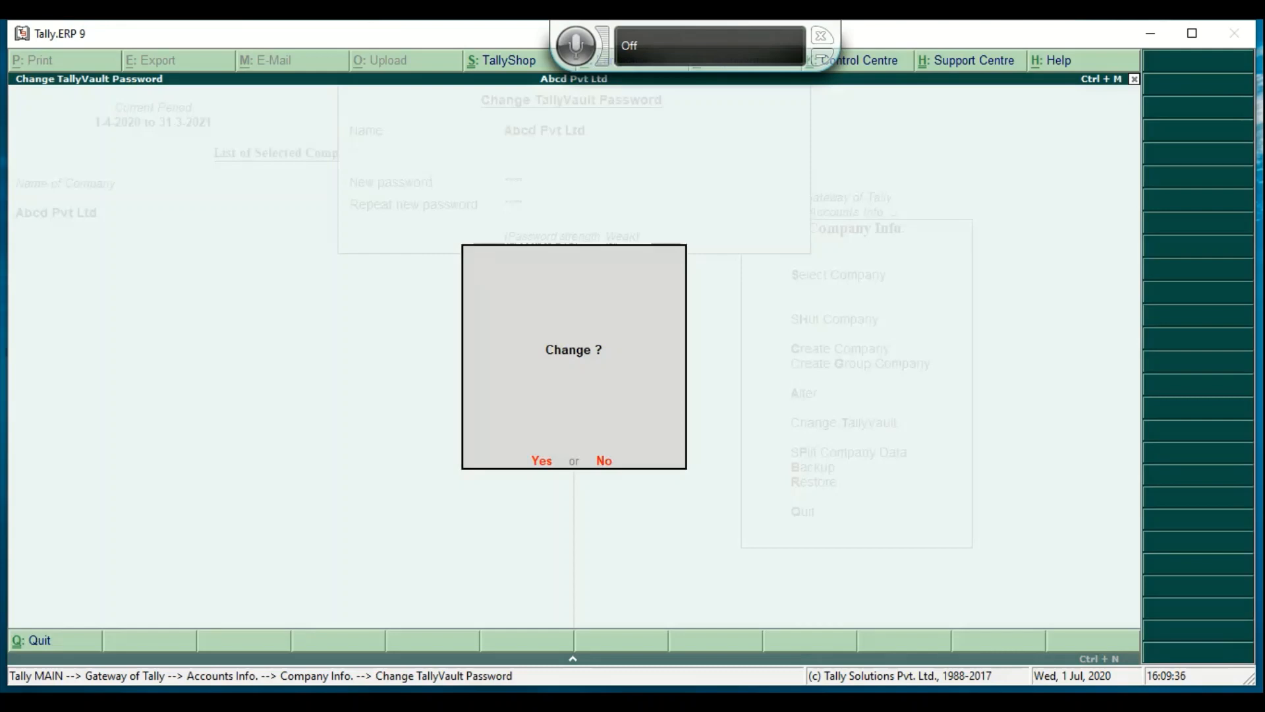
key(Return)
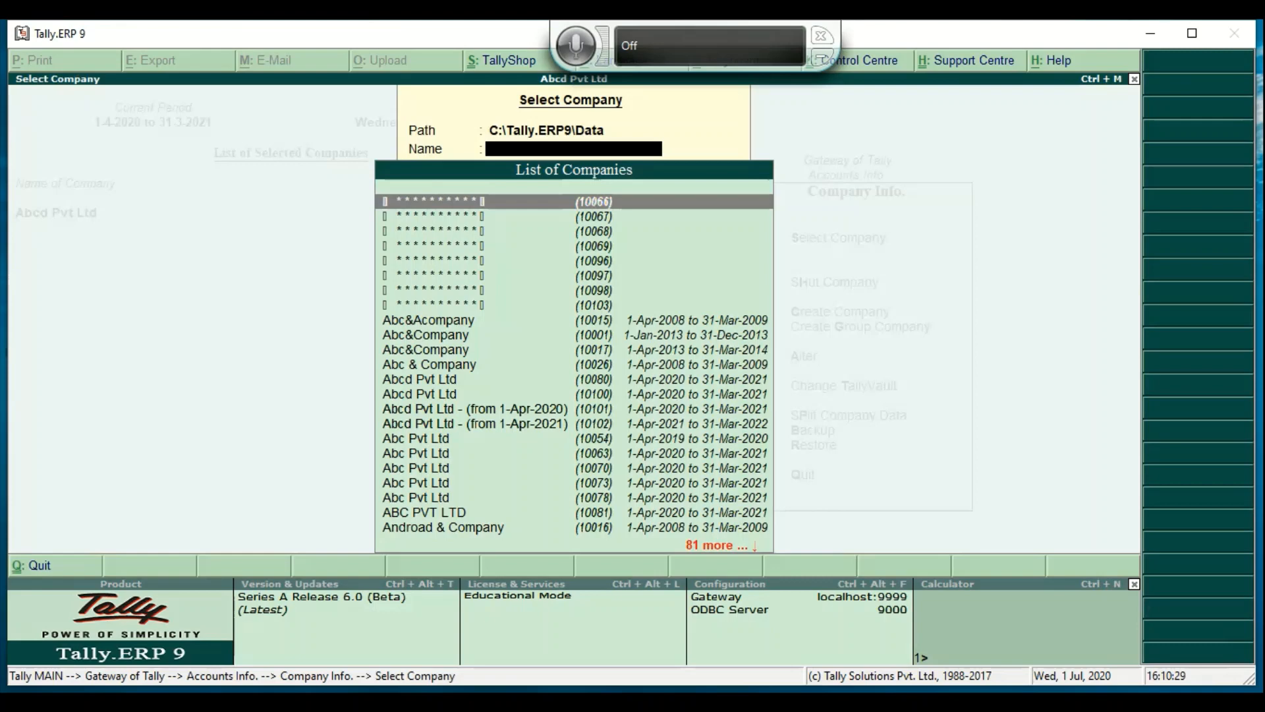
Step: Select the last asterisk-masked company in the list of companies and enter its TallyVault password
key(Down)
key(Down)
key(Down)
key(Down)
key(Down)
key(Down)
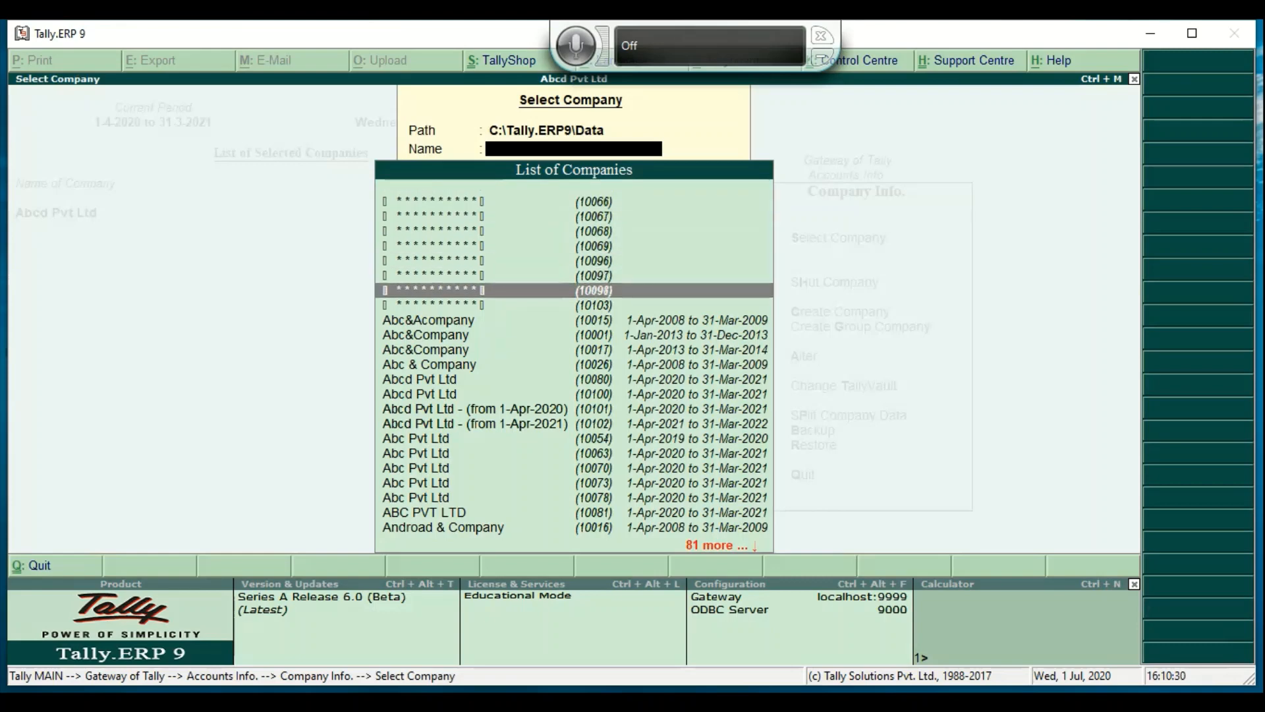
key(Down)
key(Return)
text(****)
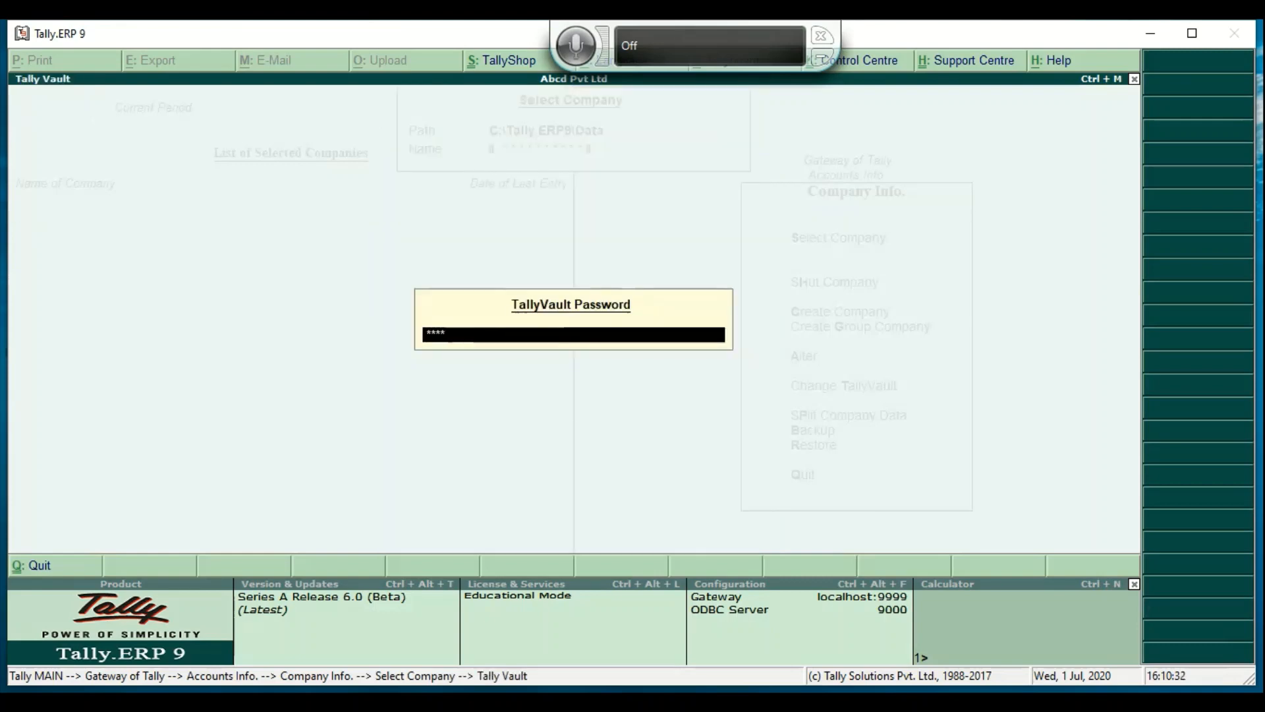